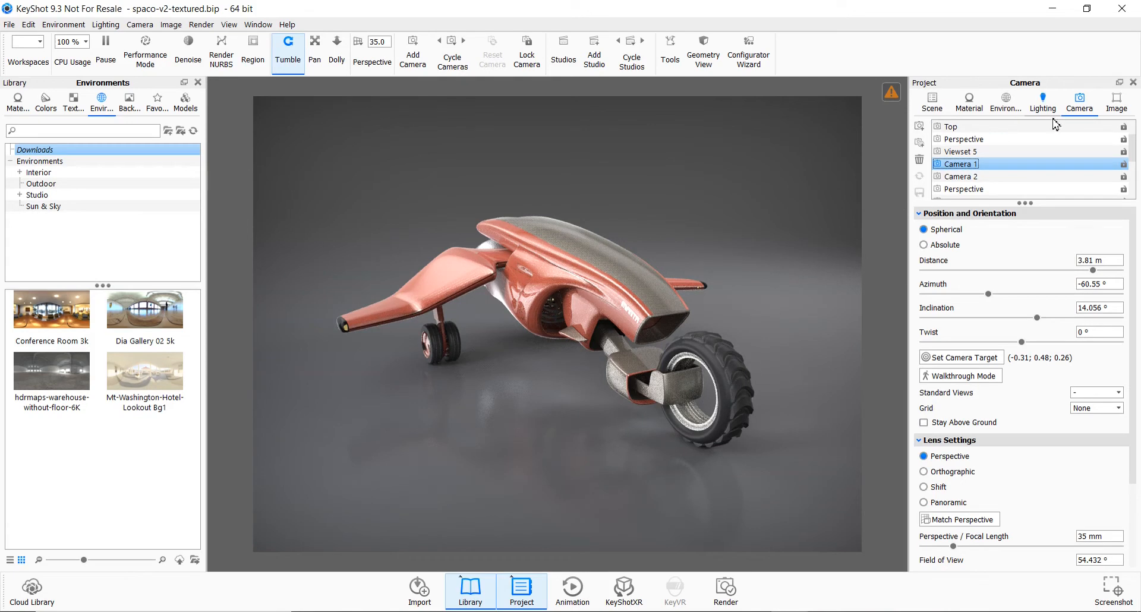
Activate the saved Camera 3, and reset it to its saved view after orbiting the model
left_click(1050, 151, "ctrl")
scroll(1050, 153, "down", 5)
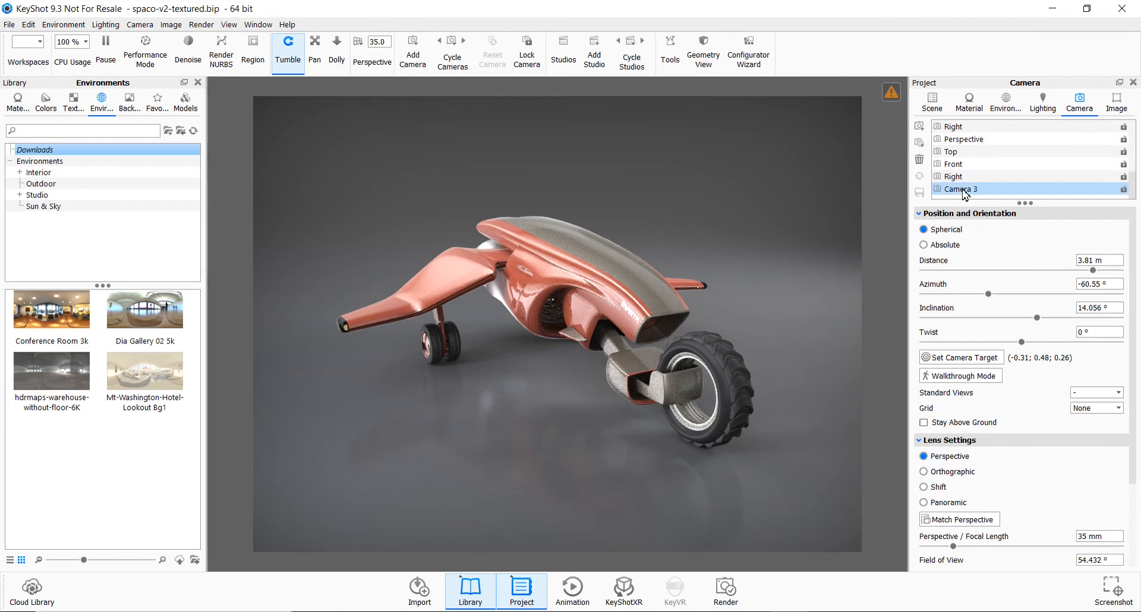
left_click(963, 190)
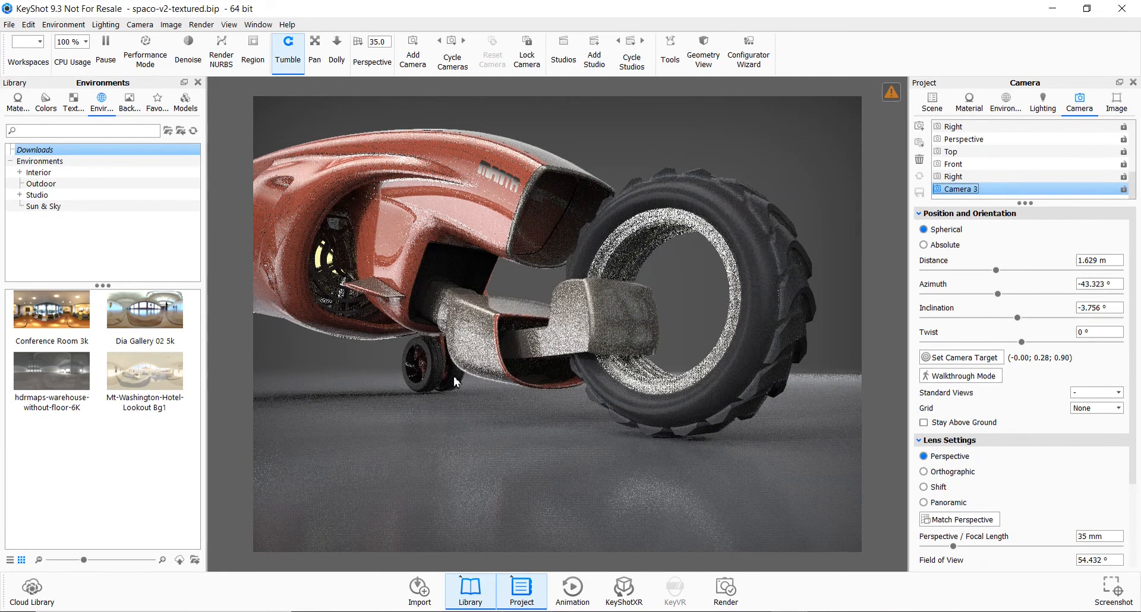
left_click_drag(501, 404, 751, 319)
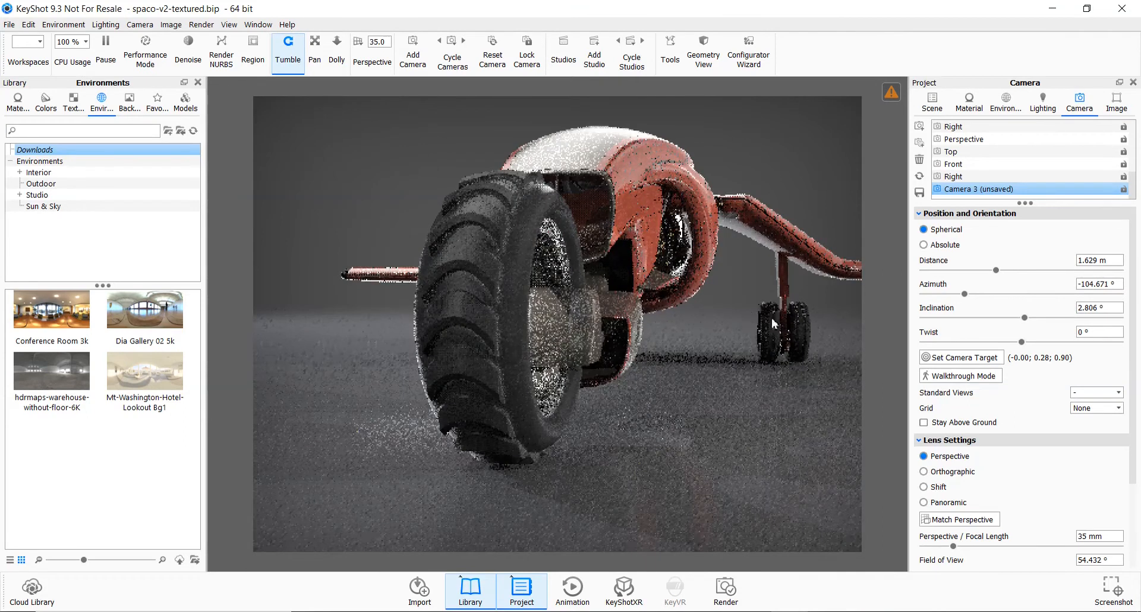
left_click(919, 177)
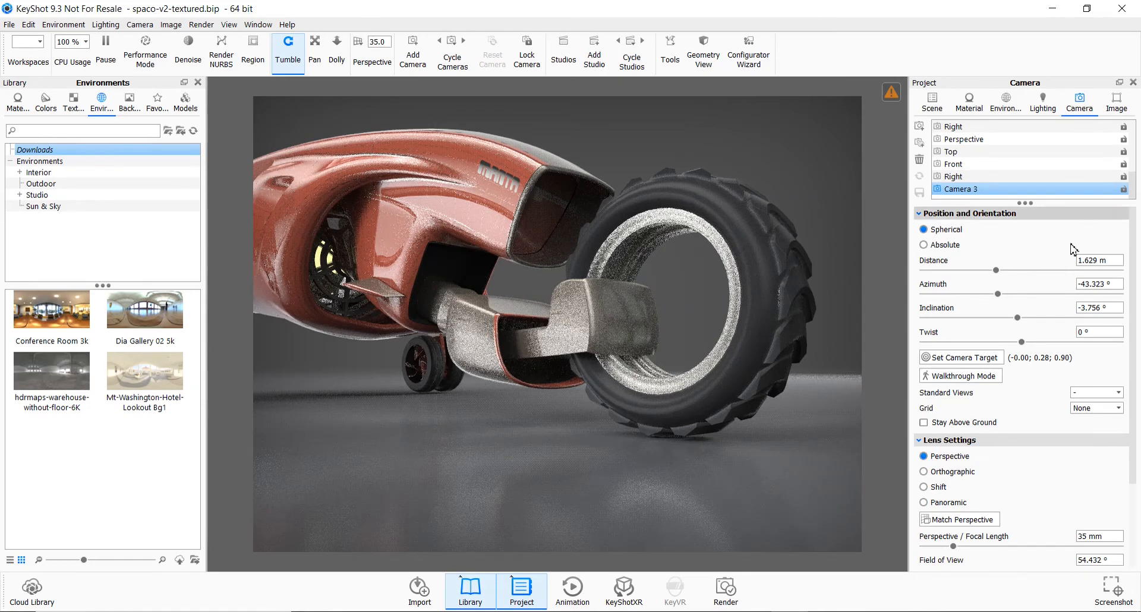
Enable depth of field for Camera 3 and set the focal point on the tire, finally on the grey arm holding the front wheel
scroll(1069, 260, "down", 3)
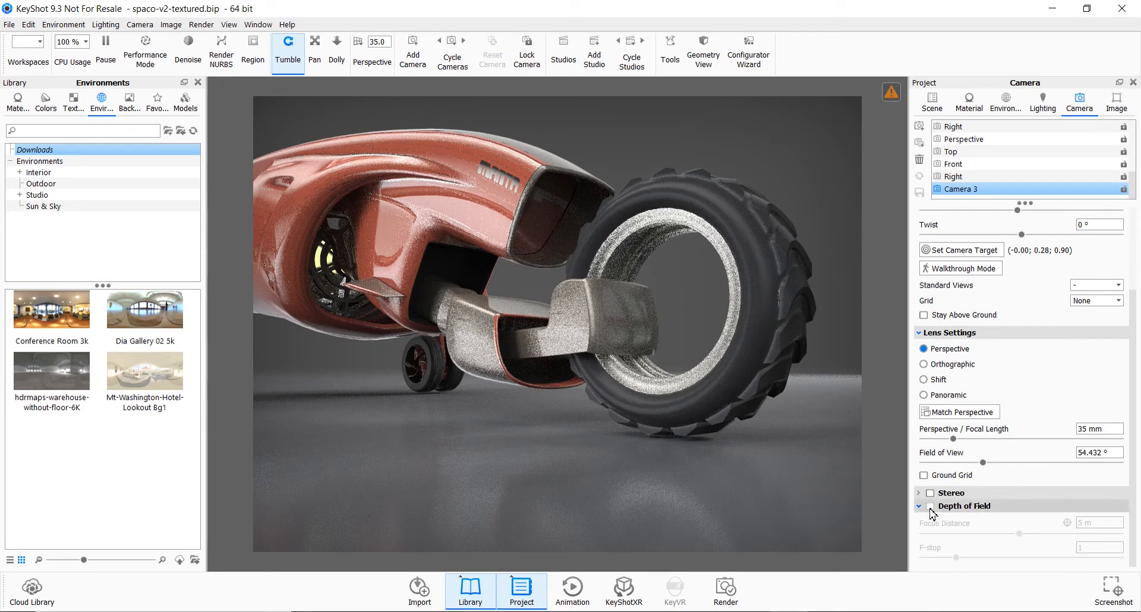
left_click(931, 507)
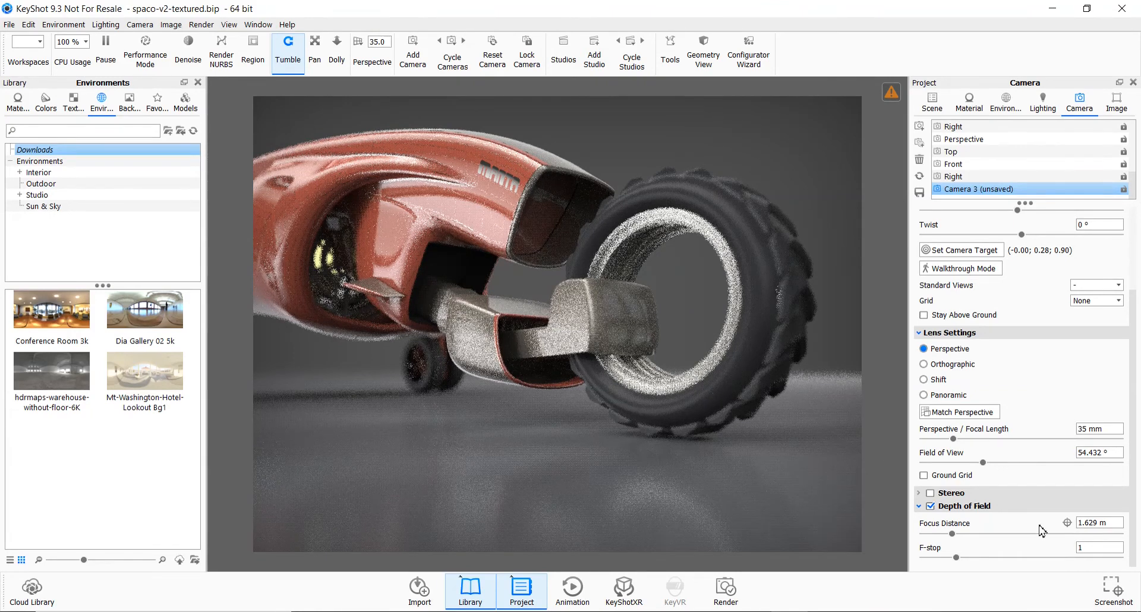
left_click(1068, 523)
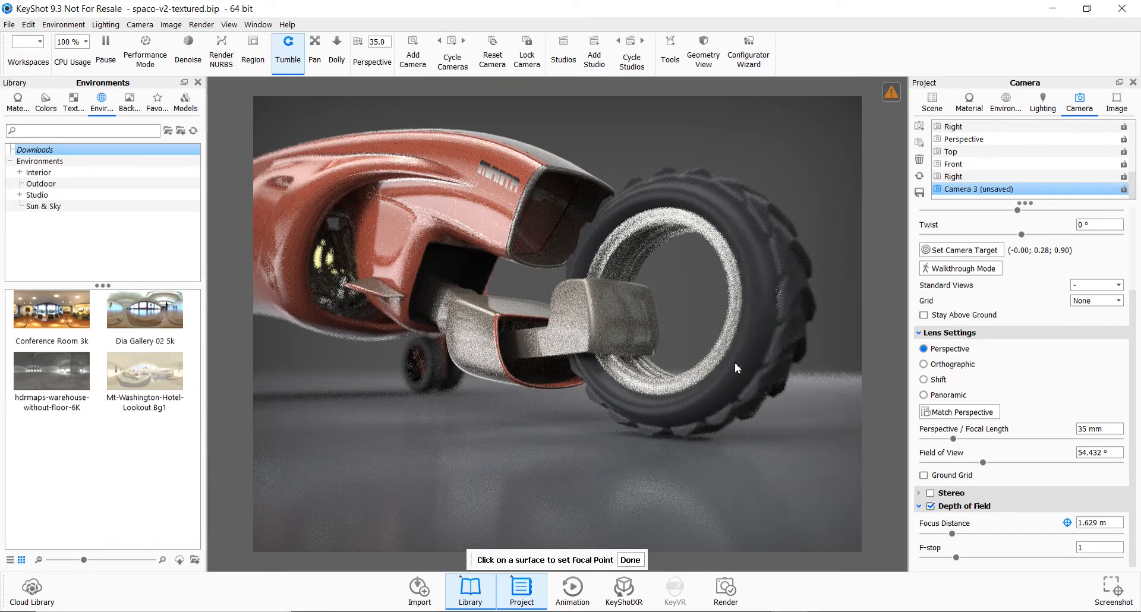
left_click(751, 301)
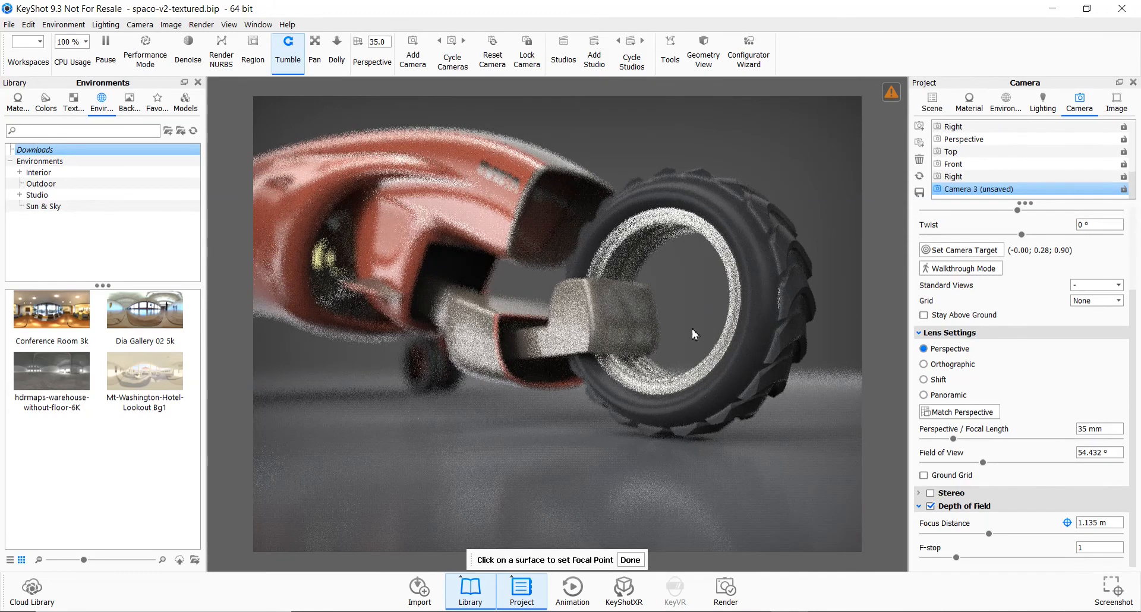
left_click(477, 343)
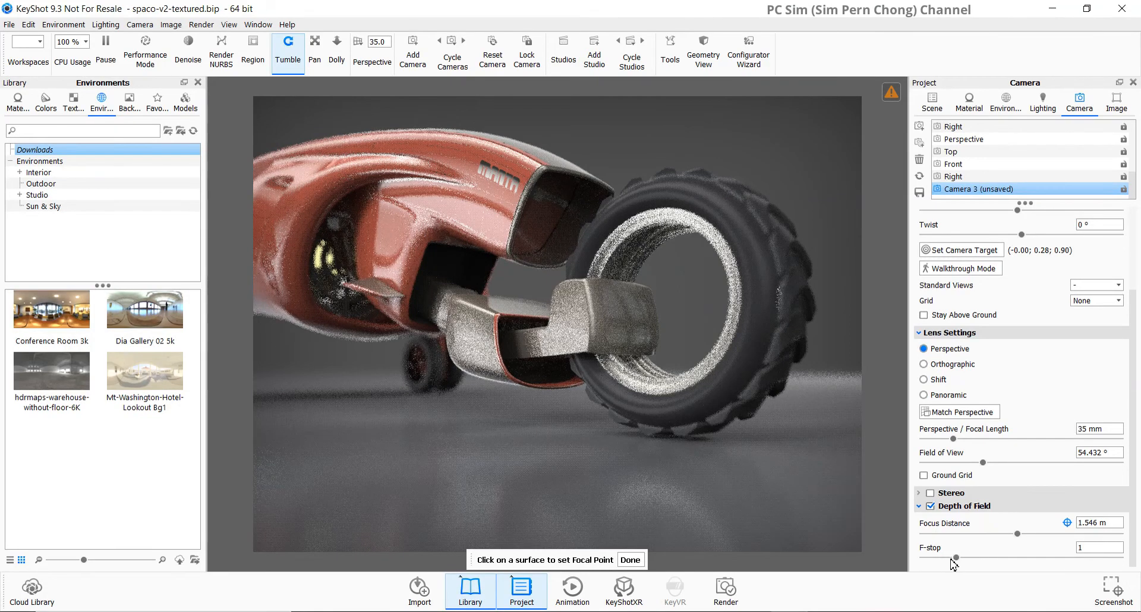
Try a lower and a higher F-stop, set the F-stop to 1.5, and finish the focal point selection
left_click_drag(955, 558, 931, 558)
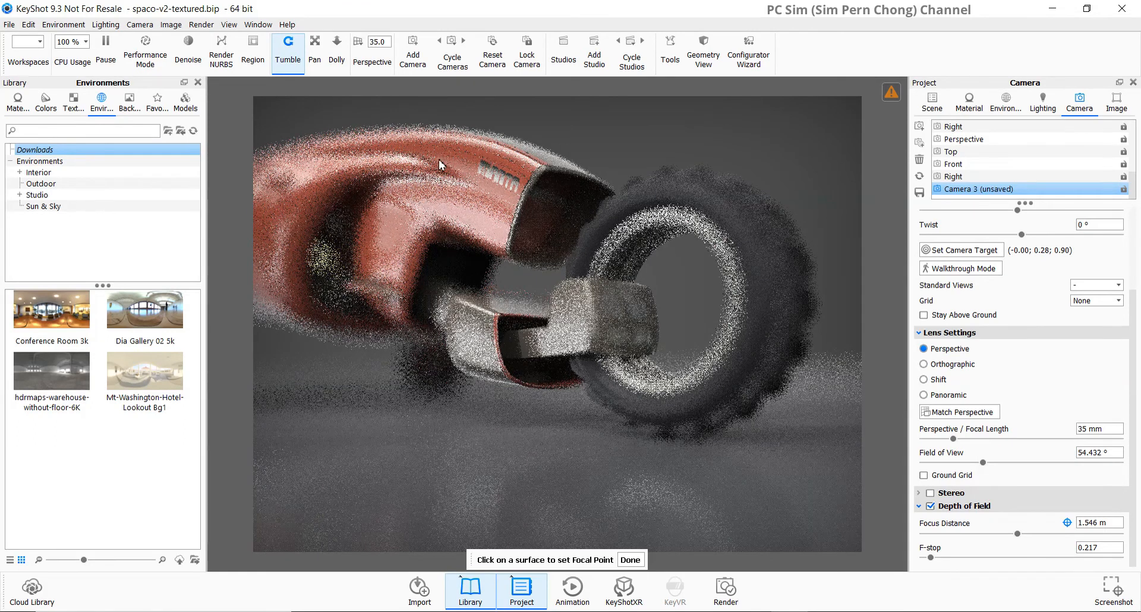
left_click_drag(932, 562, 1011, 565)
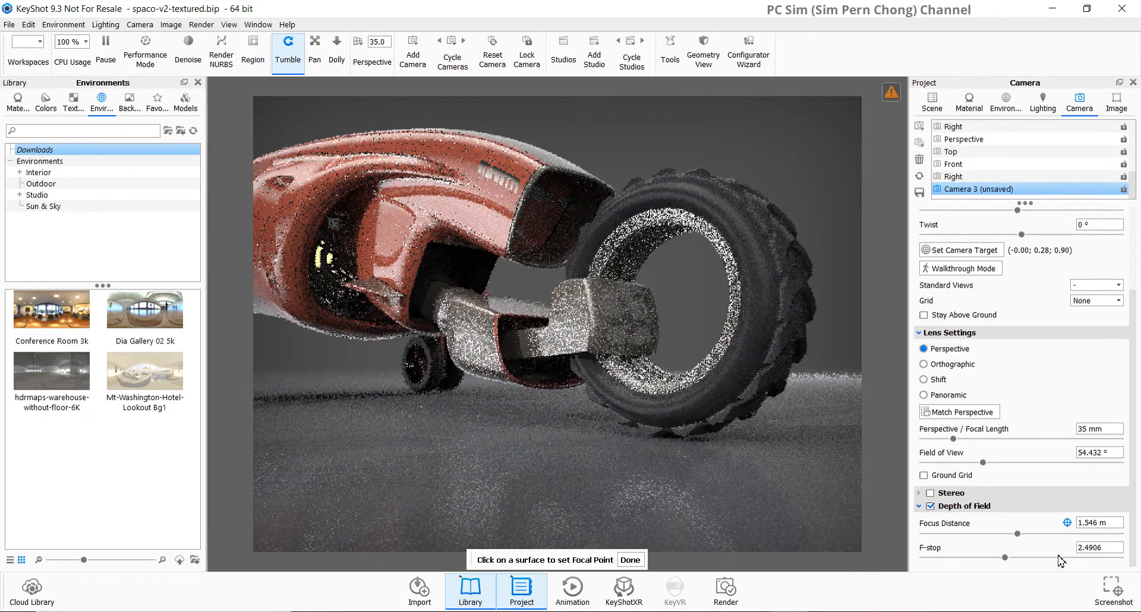
left_click(1103, 547)
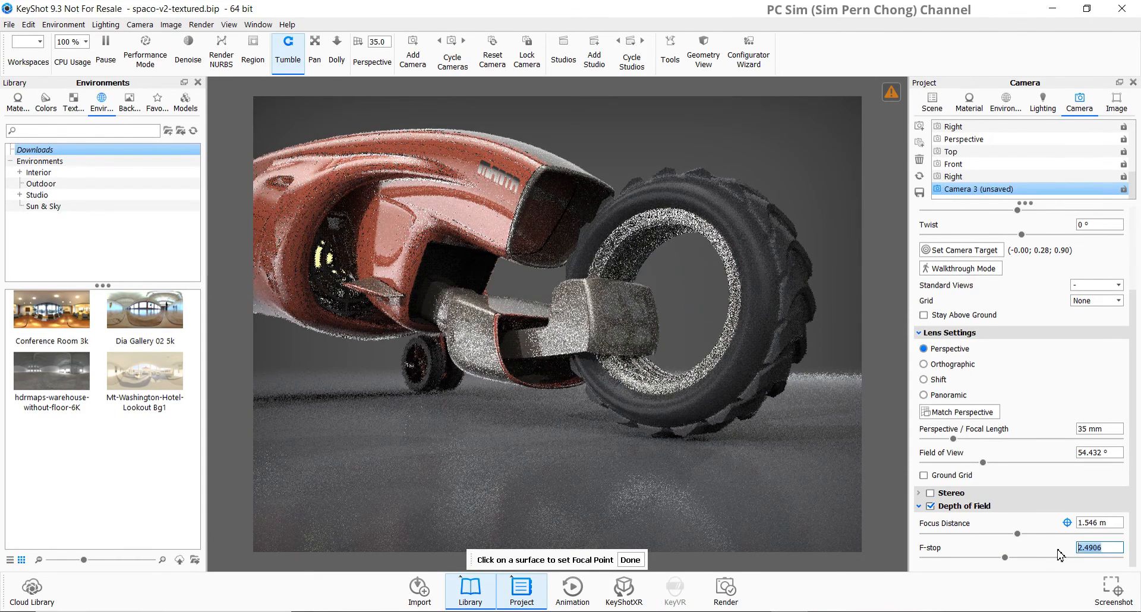
type("1.5")
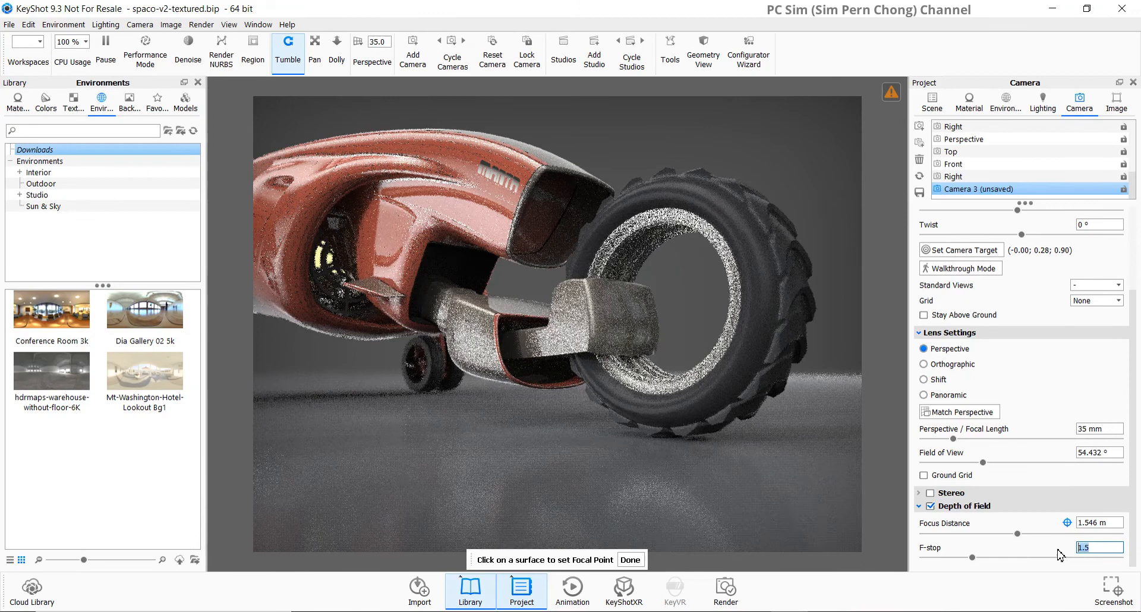
key("Return")
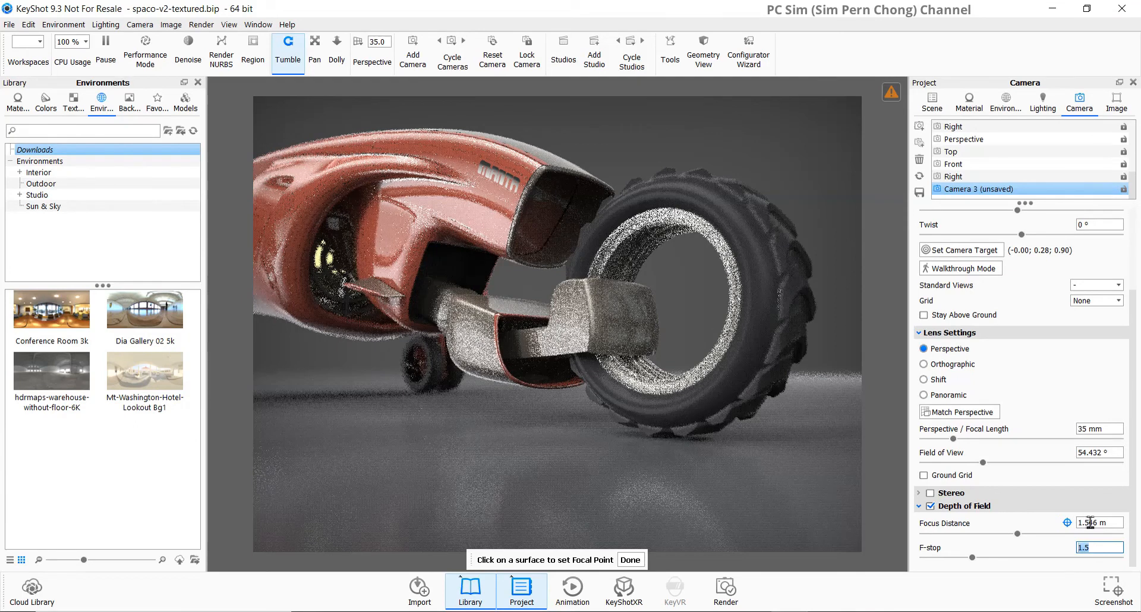
left_click(634, 558)
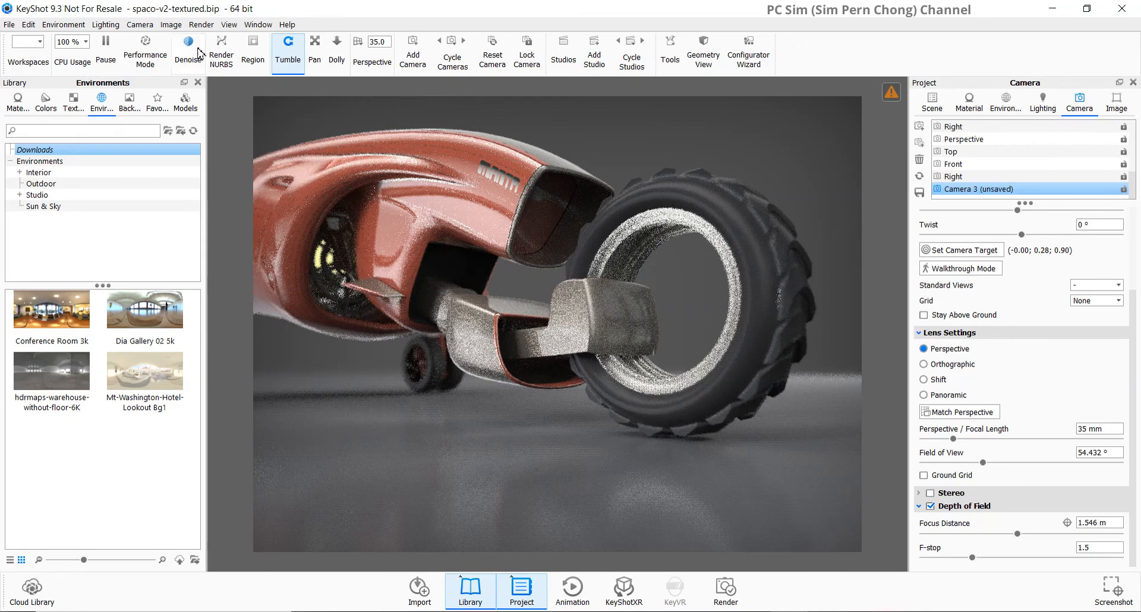
Review the still image output settings and enabled render passes, and close the render settings without rendering
left_click(201, 24)
left_click(208, 148)
key("ctrl+p")
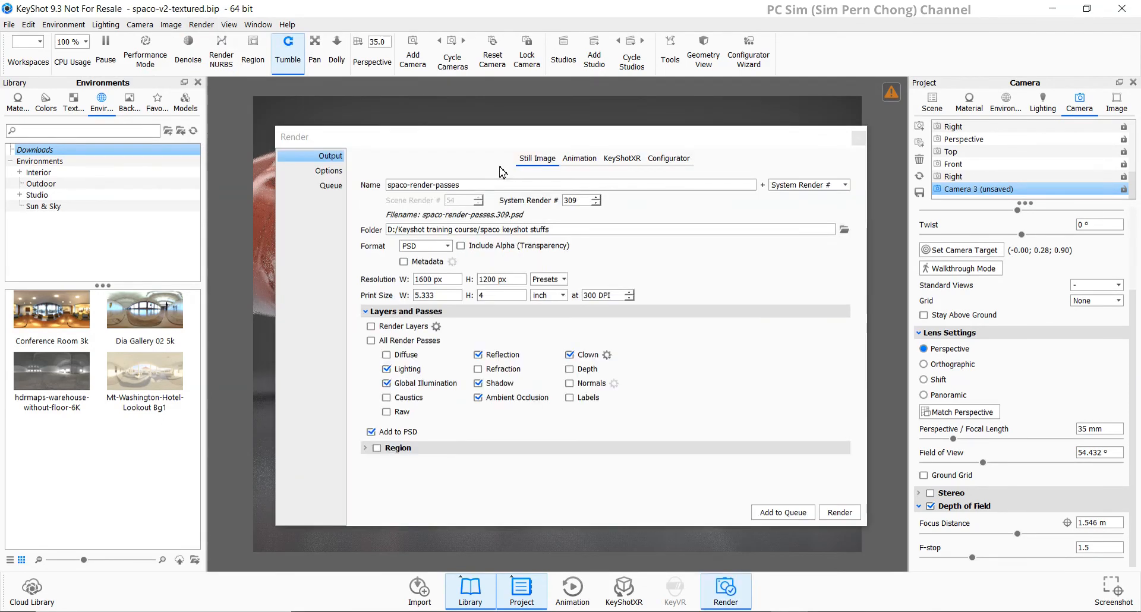
left_click_drag(500, 131, 506, 119)
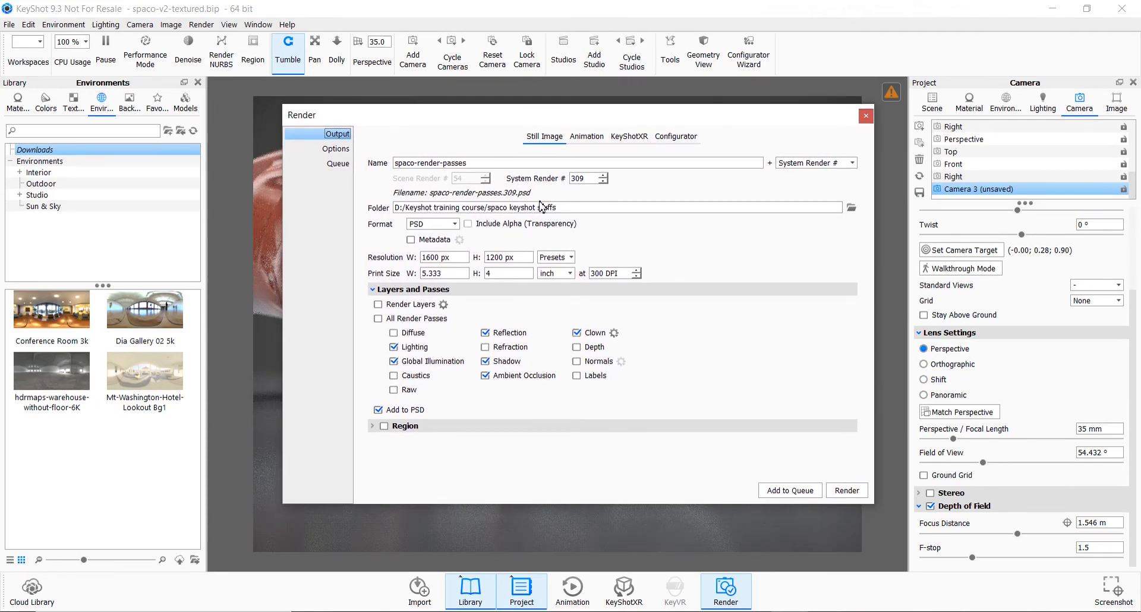
left_click_drag(524, 121, 602, 123)
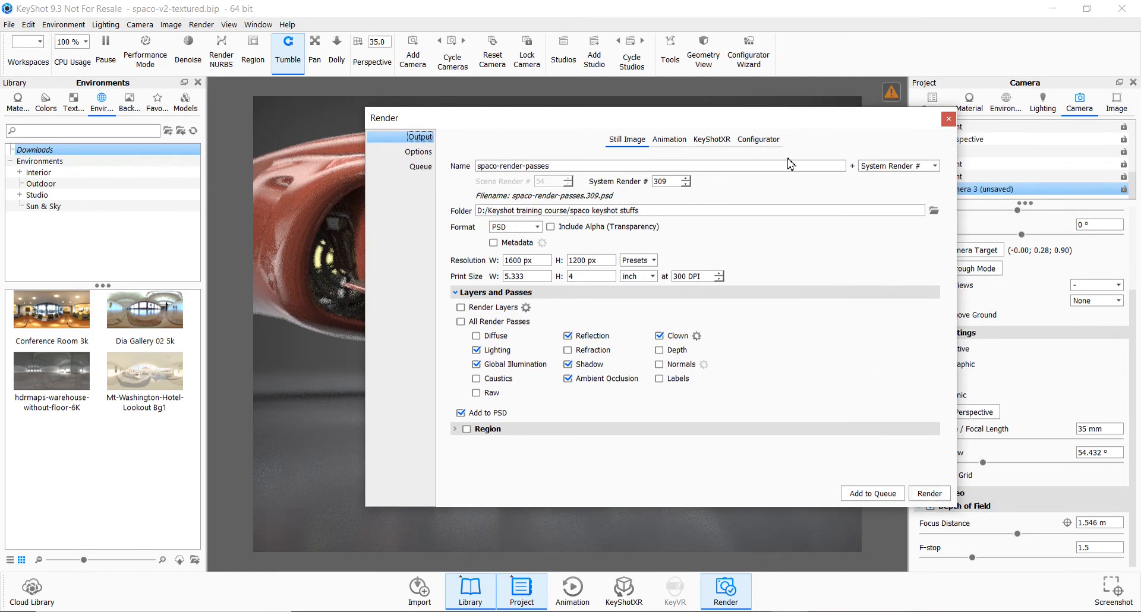
left_click_drag(772, 125, 716, 126)
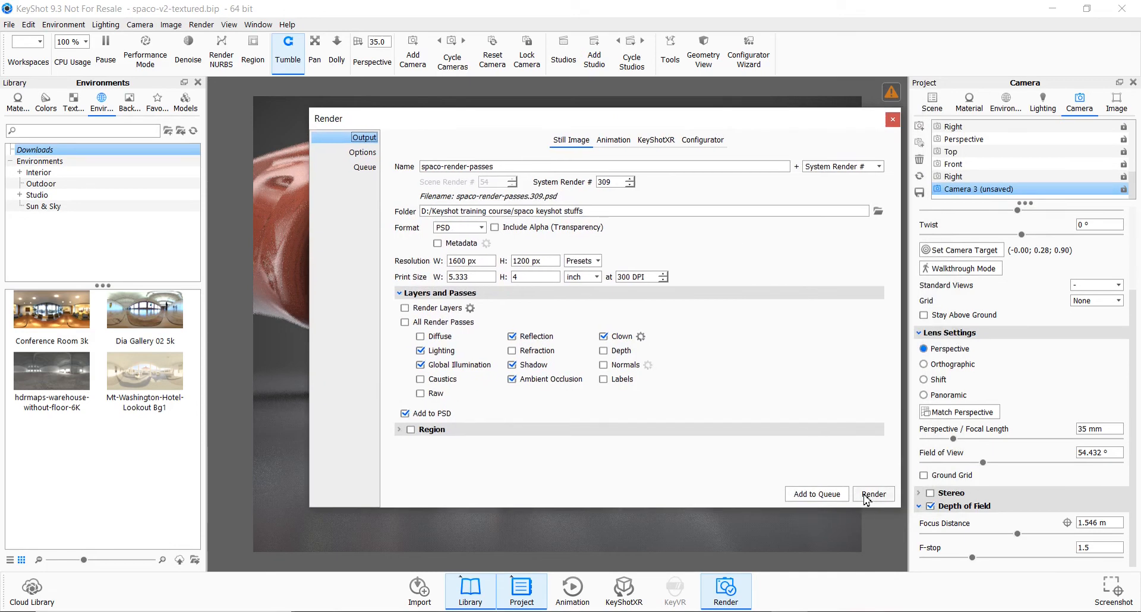
left_click(892, 120)
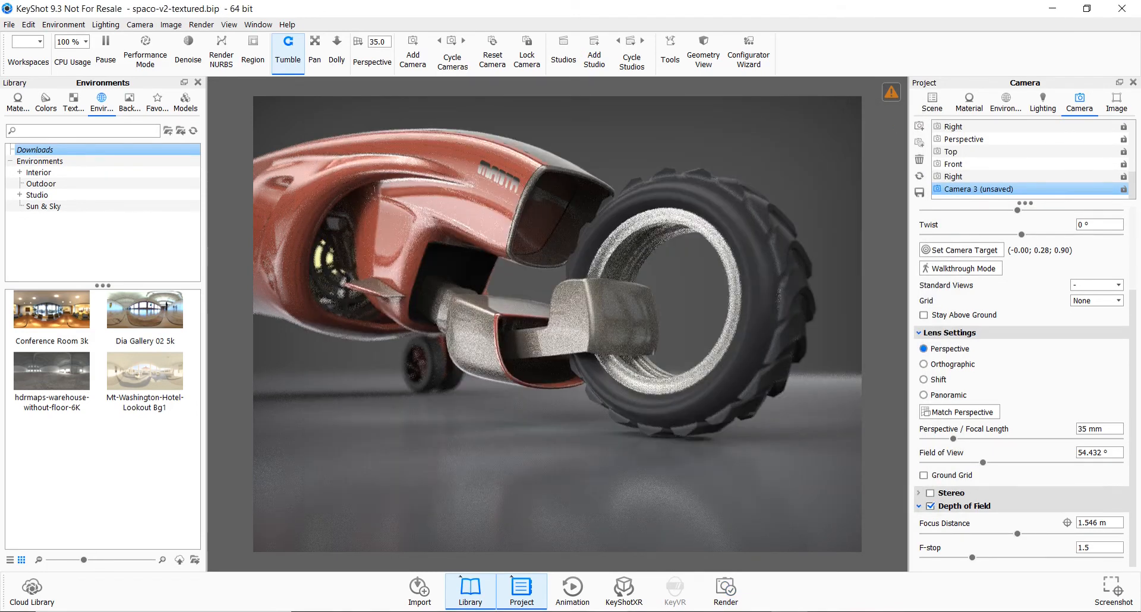
Switch to Affinity Photo and close KeyShot, discarding the unsaved scene changes
mouse_move(605, 611)
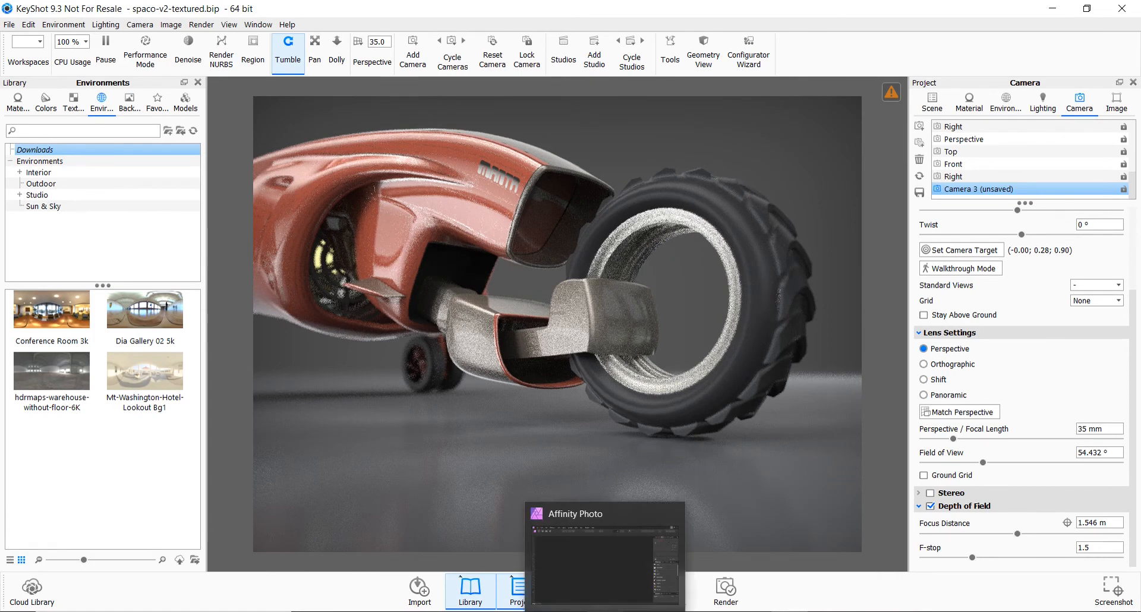
left_click(605, 611)
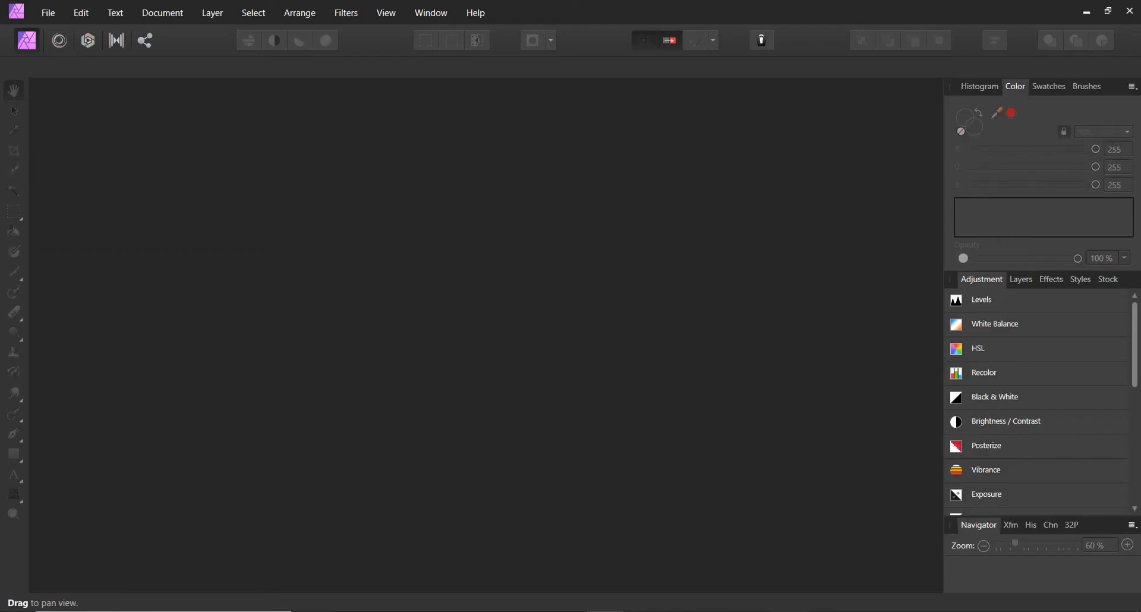
right_click(789, 611)
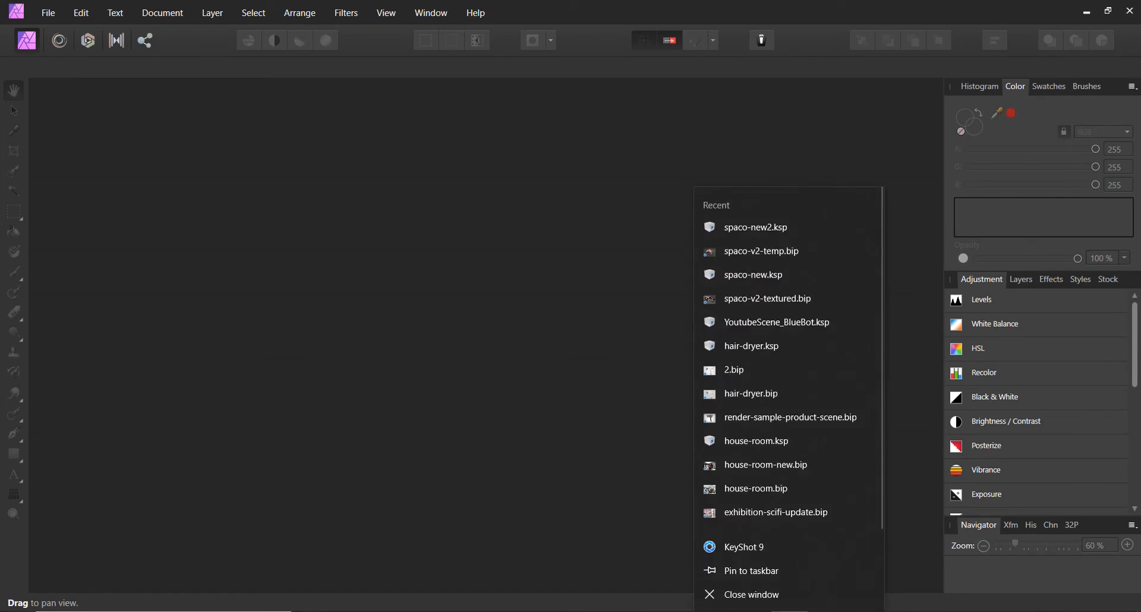
left_click(760, 594)
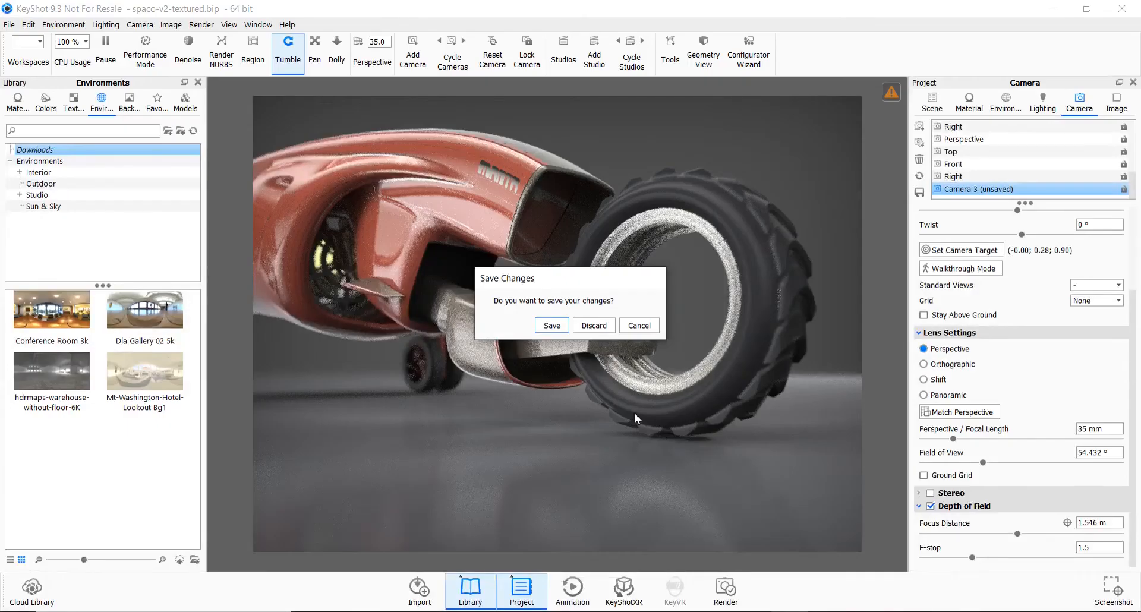
left_click(597, 328)
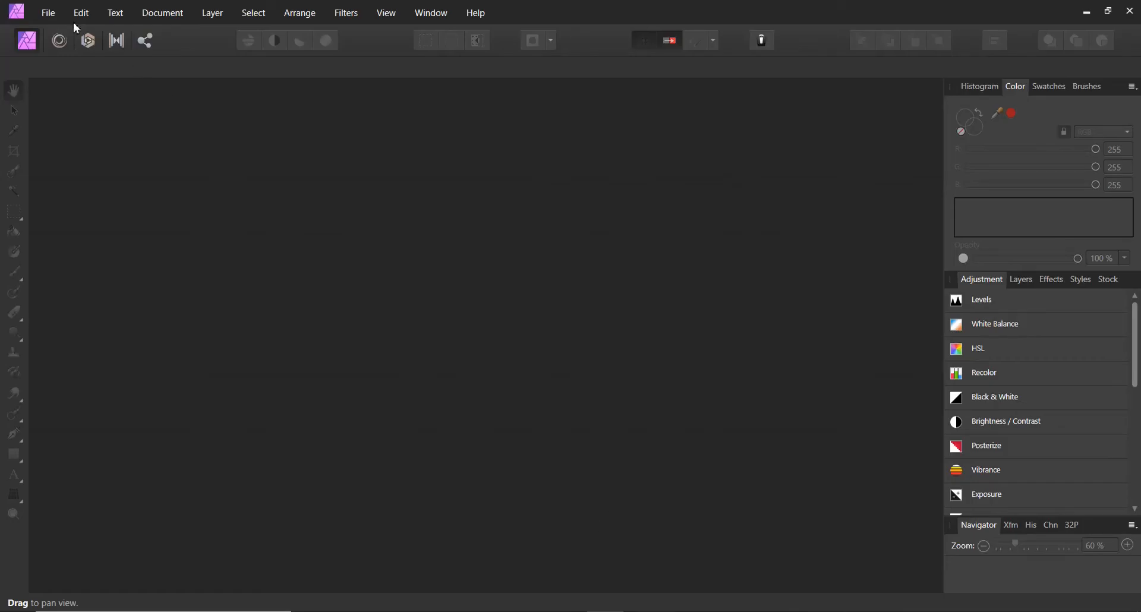
Open spaco-render-passes.308.psd from the spaco keyshot stuffs folder
left_click(48, 13)
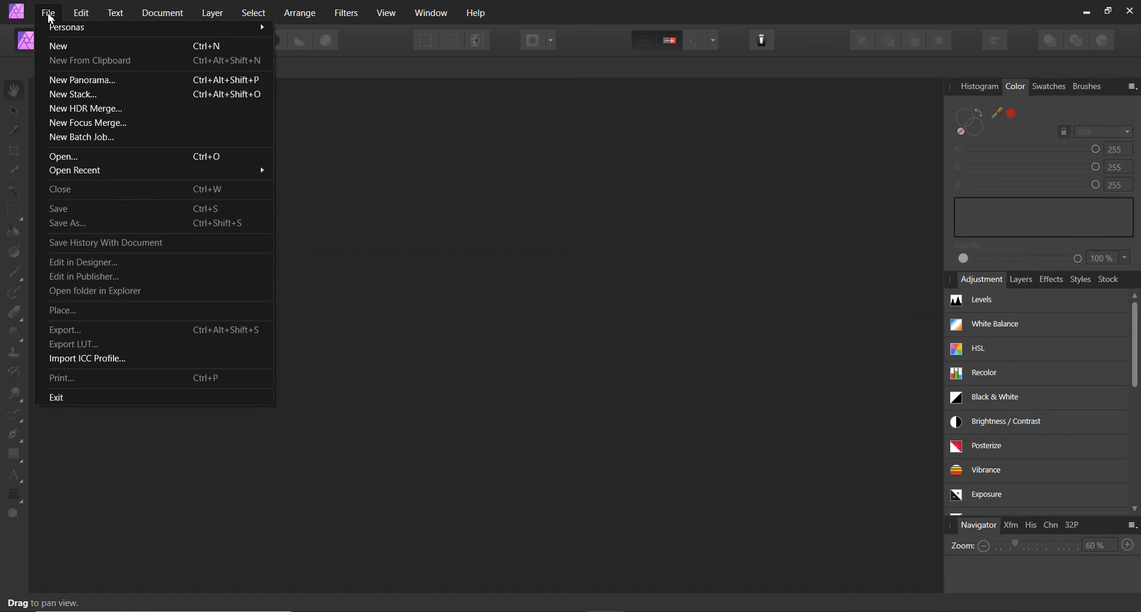
left_click(65, 158)
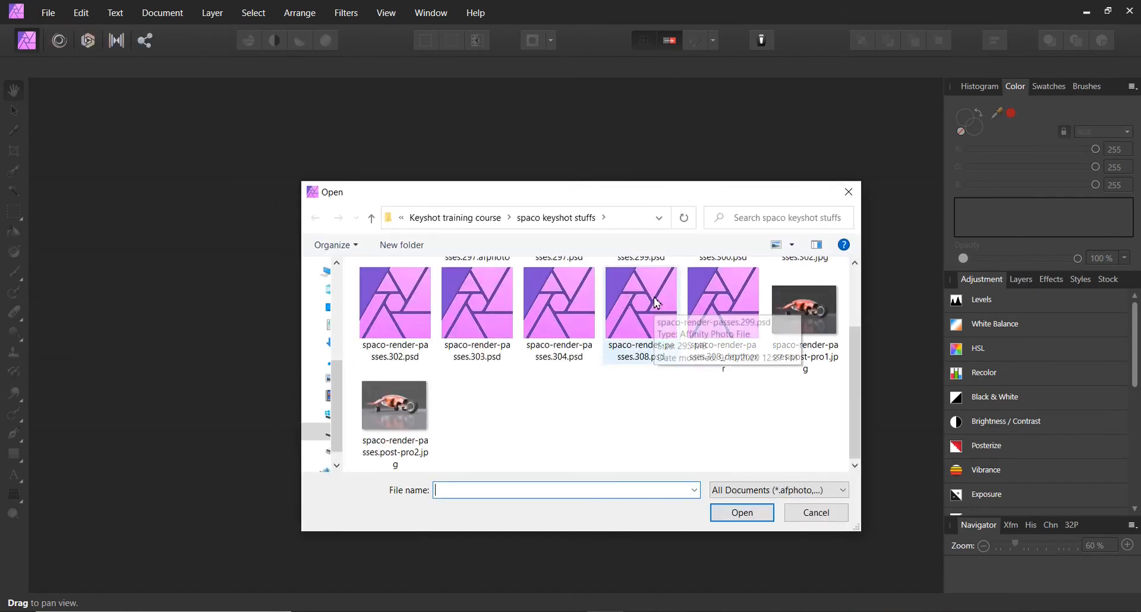
left_click(639, 330)
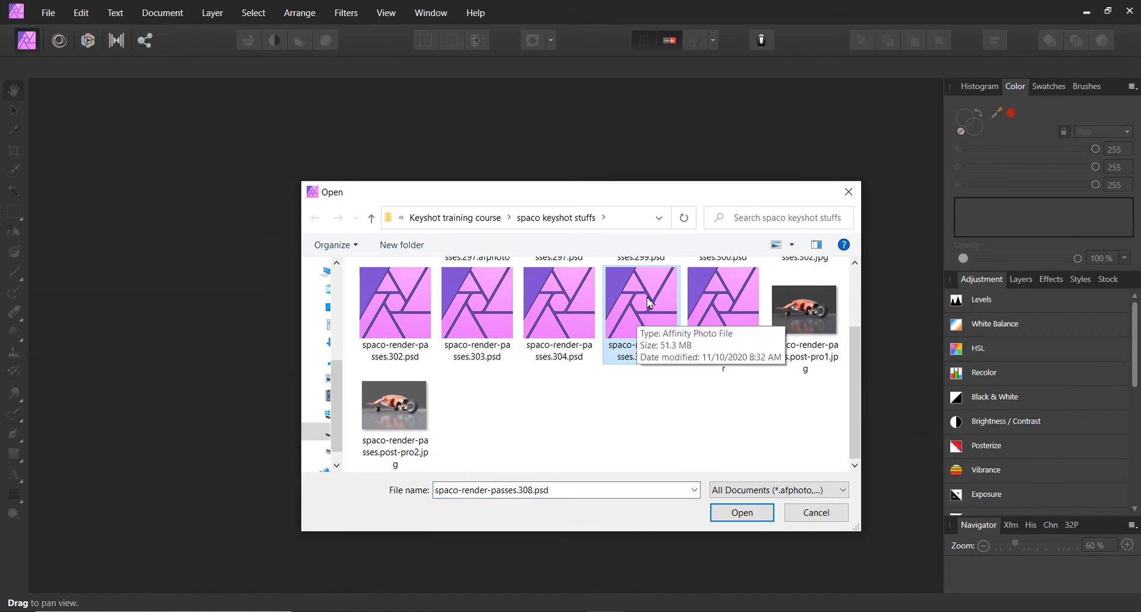
left_click(740, 513)
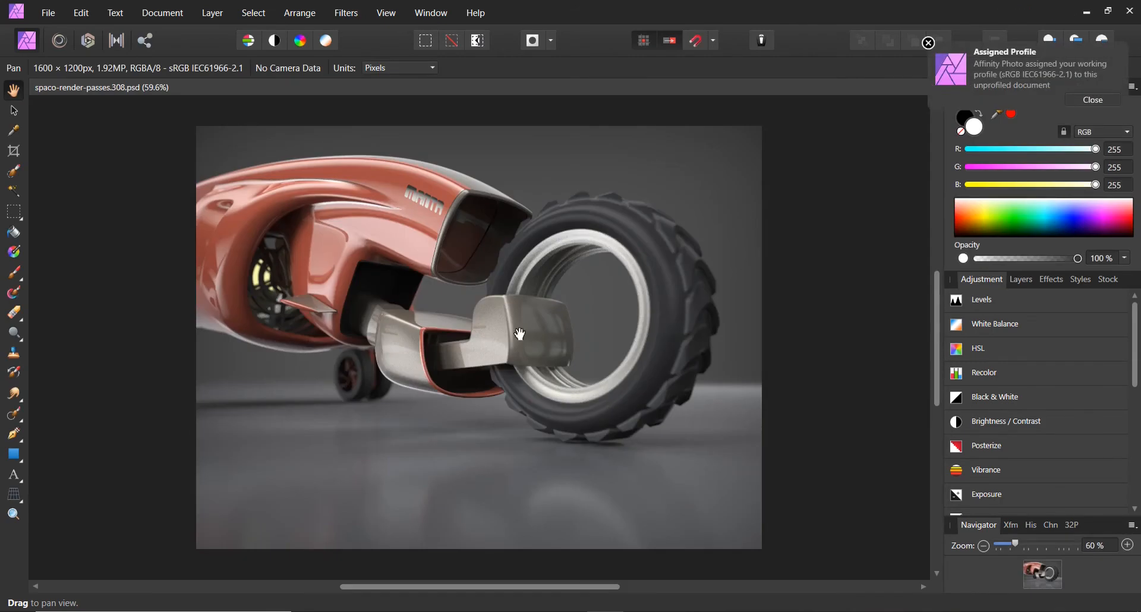
Expand the Render Passes group in the layer list and move the clown layer out of it, beneath the rgb layer
left_click(1021, 279)
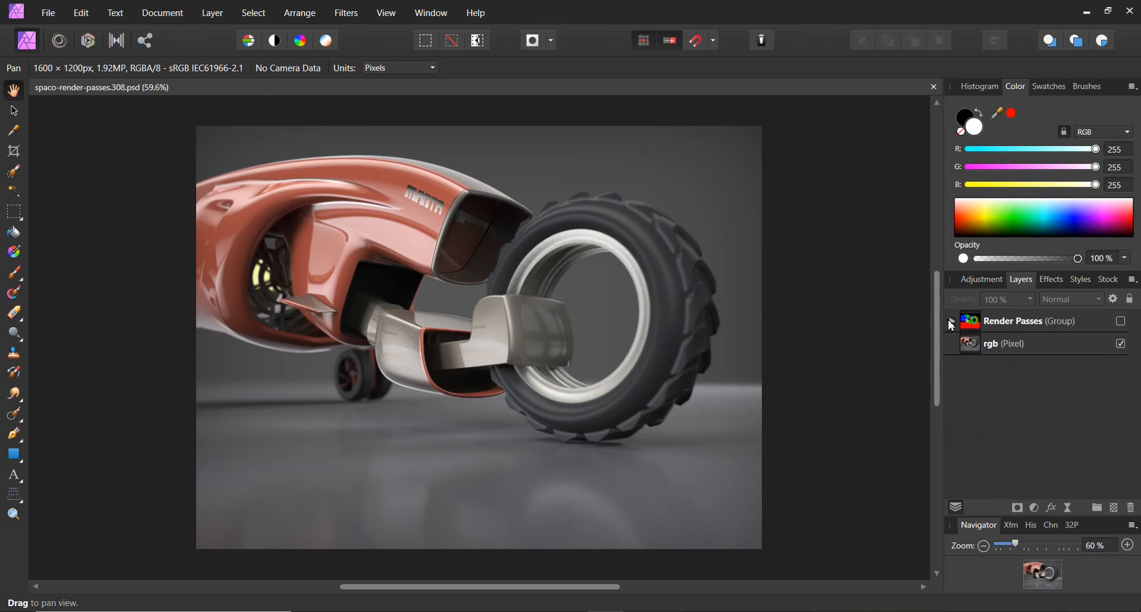
left_click(949, 321)
left_click_drag(1059, 343, 975, 495)
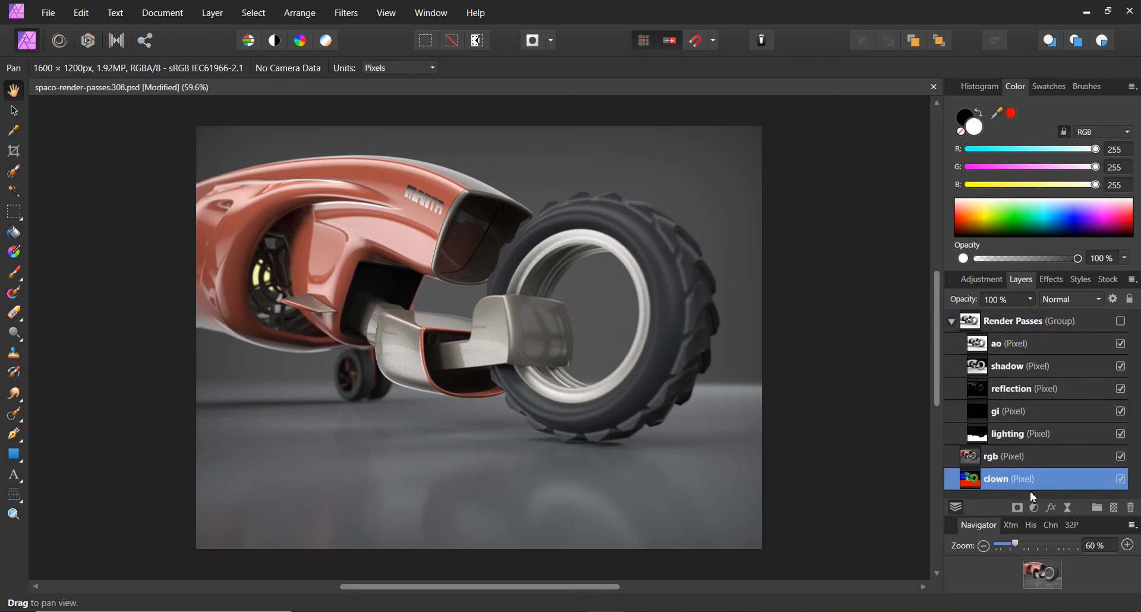
Show the Render Passes group, hide its ao, shadow, gi and lighting layers, and select the reflection layer
left_click(1120, 322)
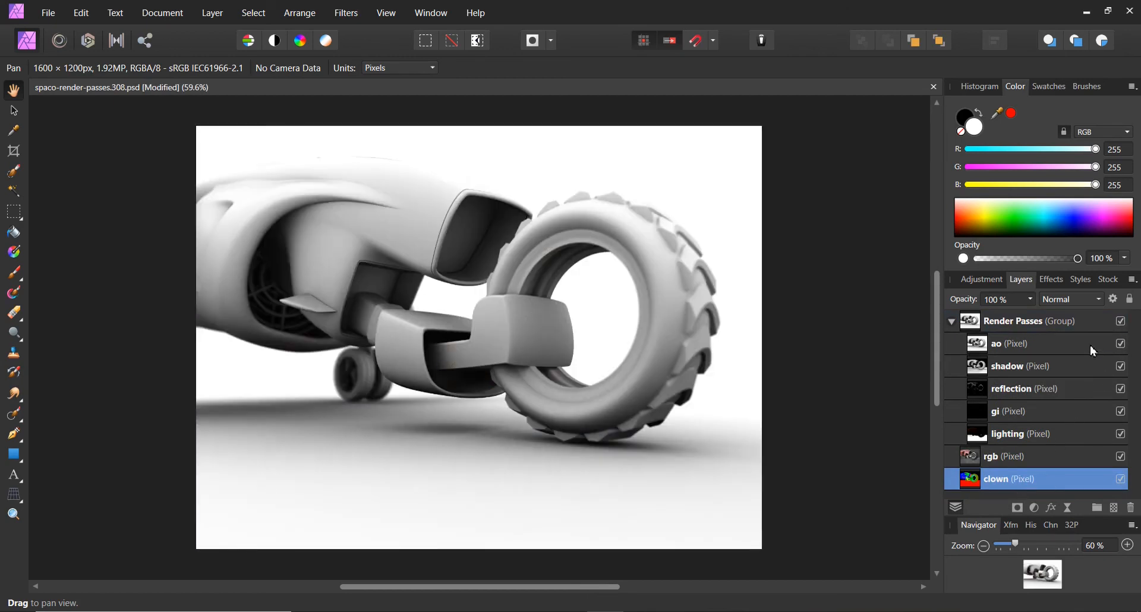
left_click(1121, 346)
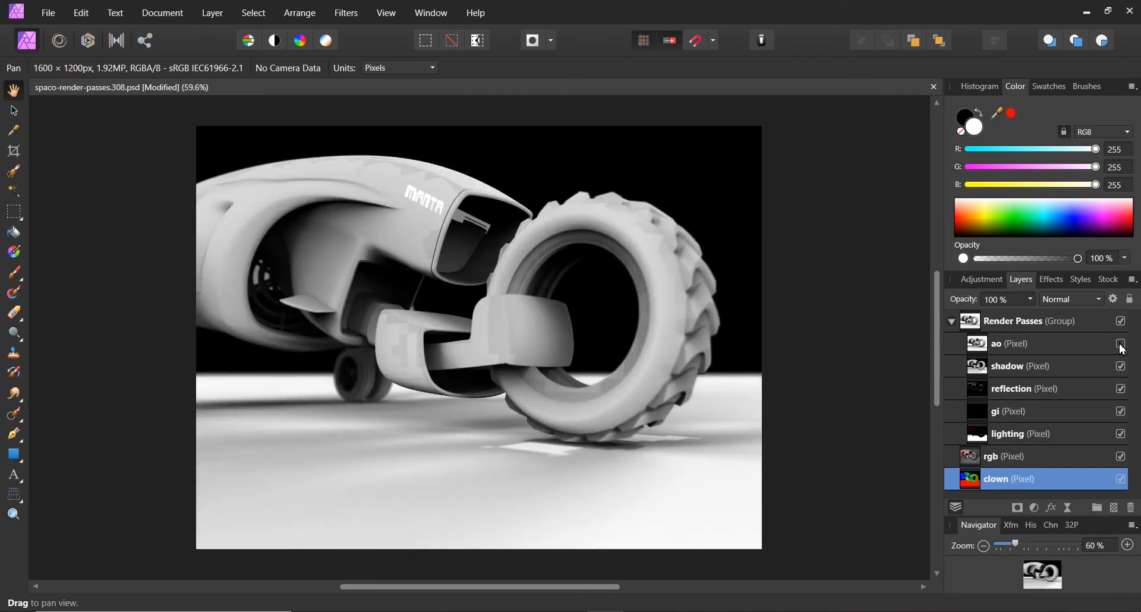
left_click(1121, 366)
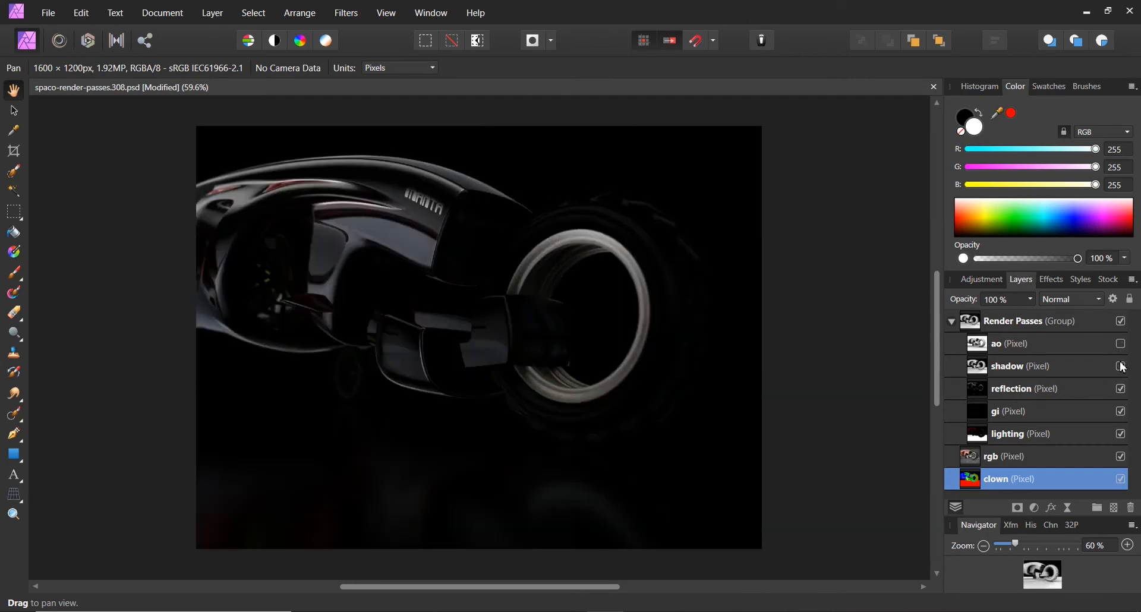
left_click(1086, 390)
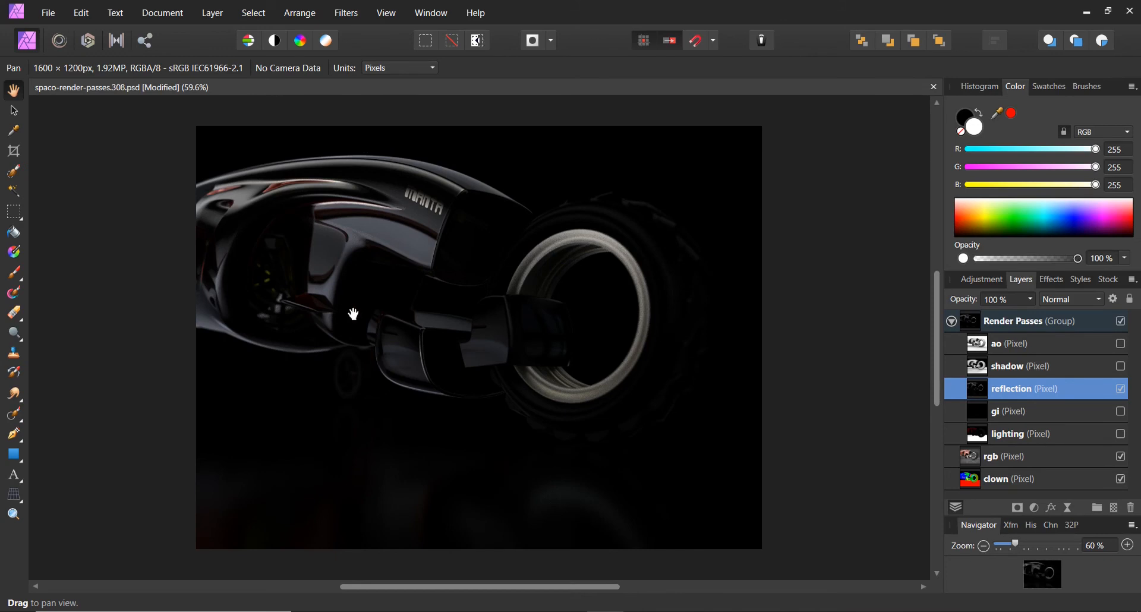
Set the reflection layer's blend mode to Screen and toggle its visibility off and on to compare the effect
left_click(1098, 299)
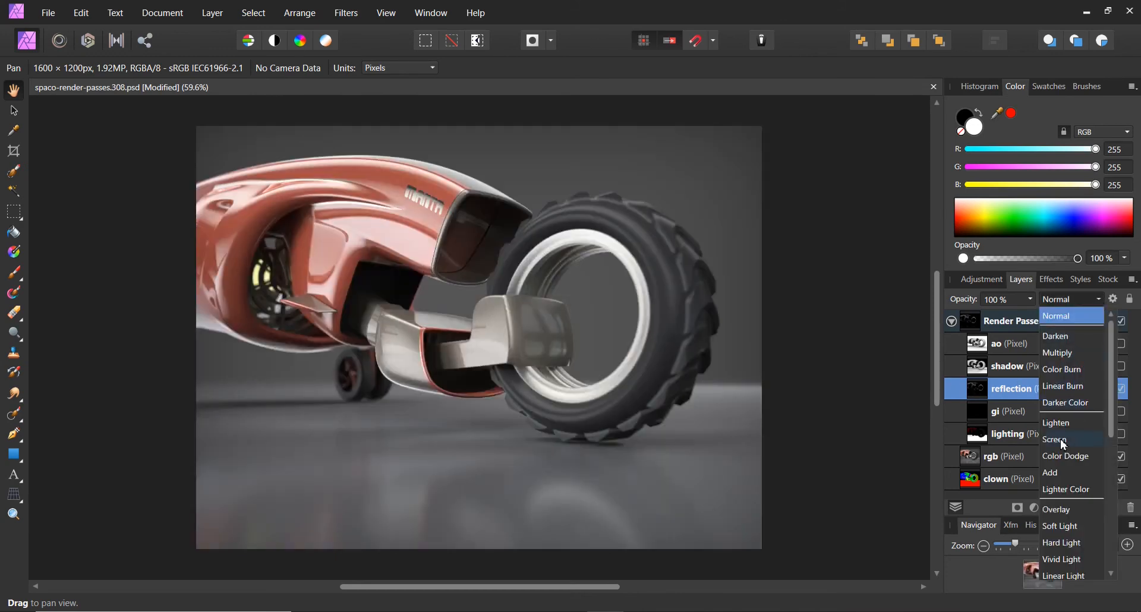
left_click(1061, 440)
left_click(1121, 390)
left_click(1121, 390)
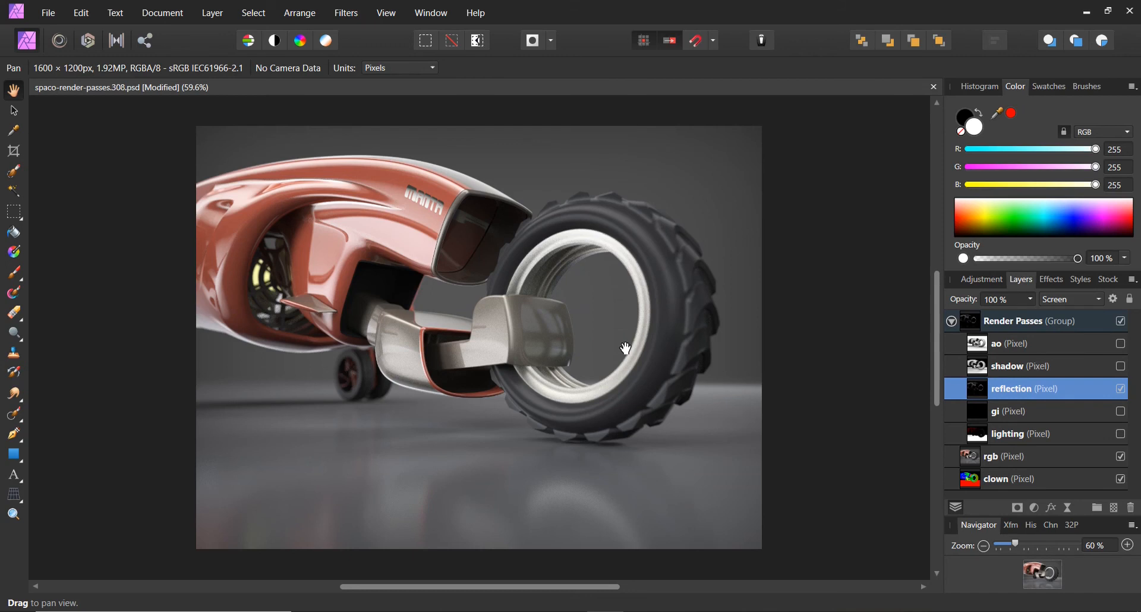
Duplicate the rgb layer and set the upper copy's blend mode to Screen
left_click(1053, 456)
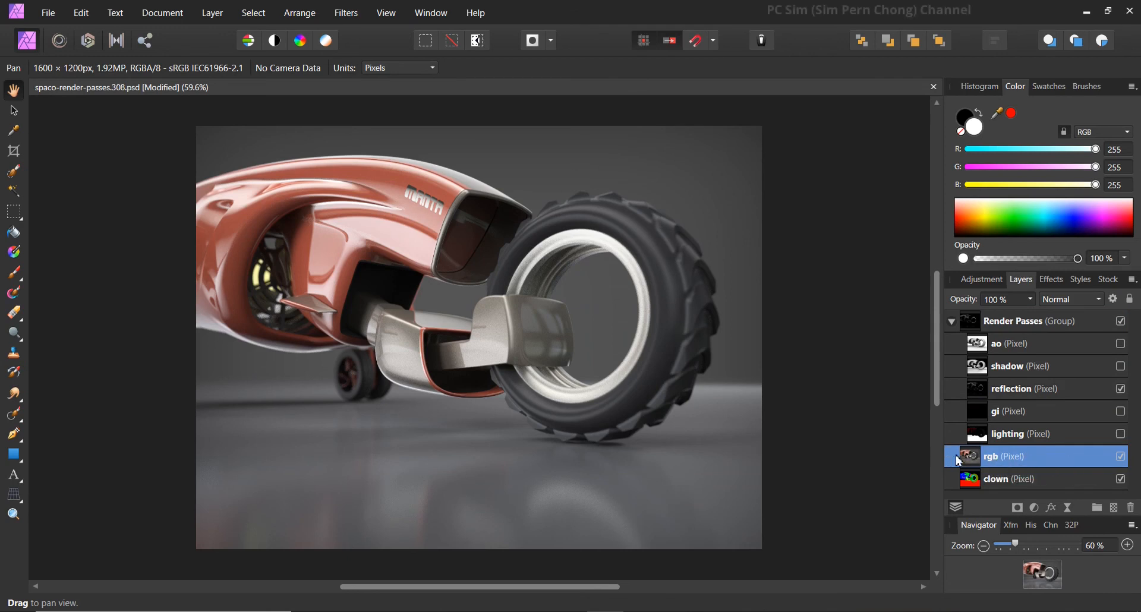
right_click(1043, 459)
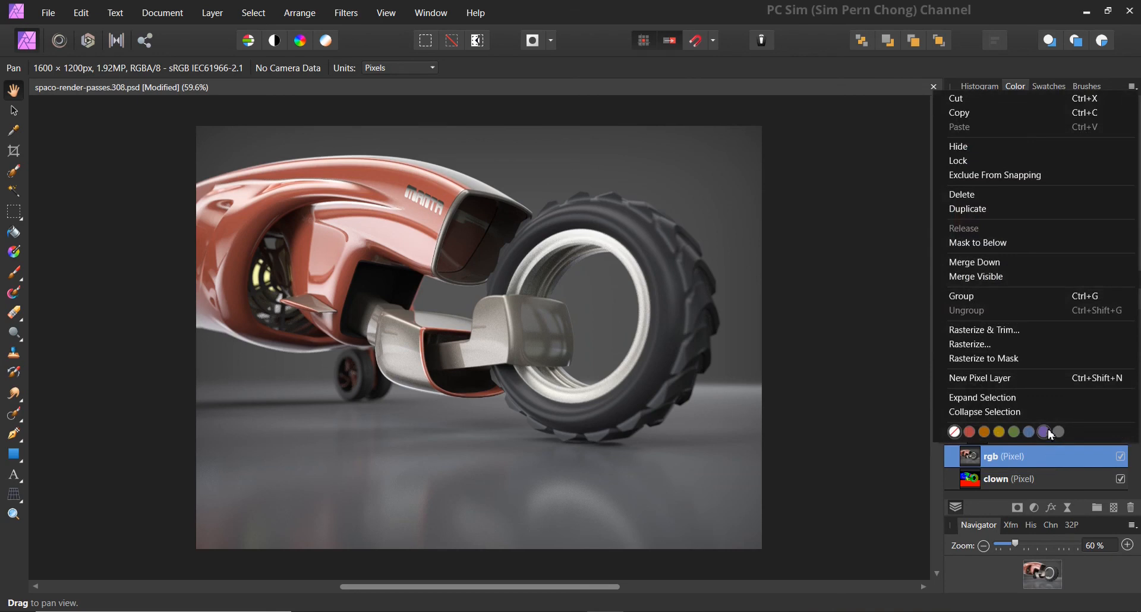
left_click(987, 209)
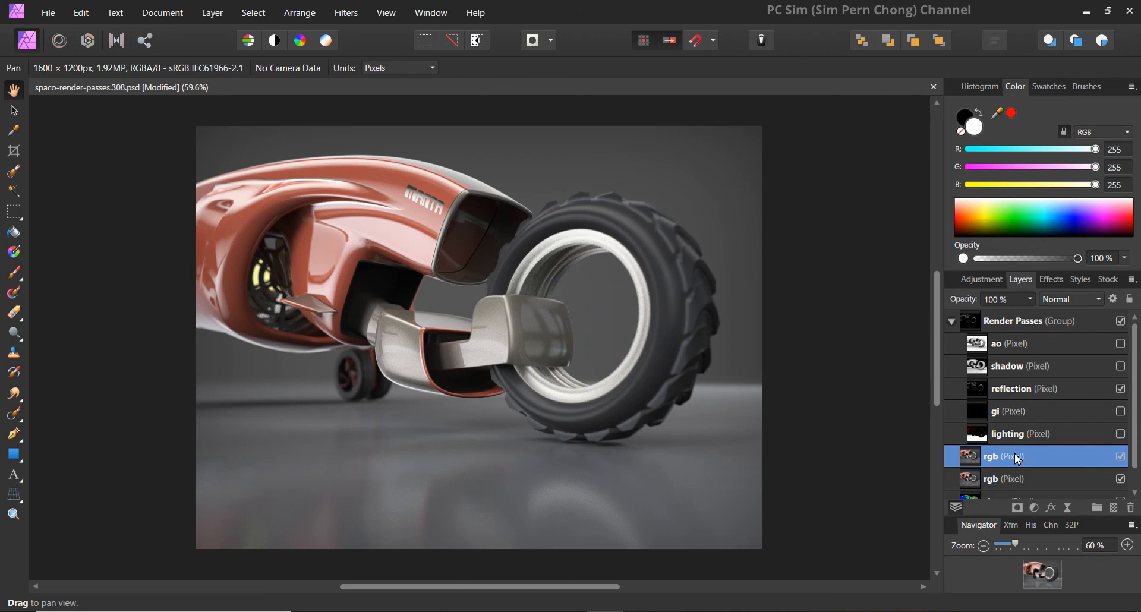
left_click(1098, 300)
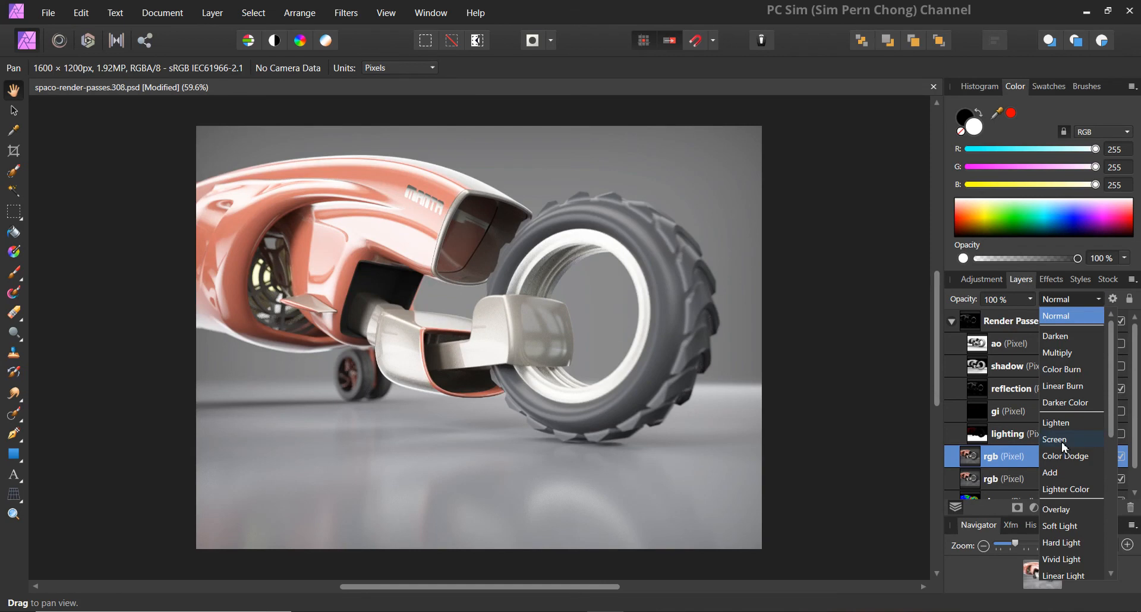
left_click(1064, 442)
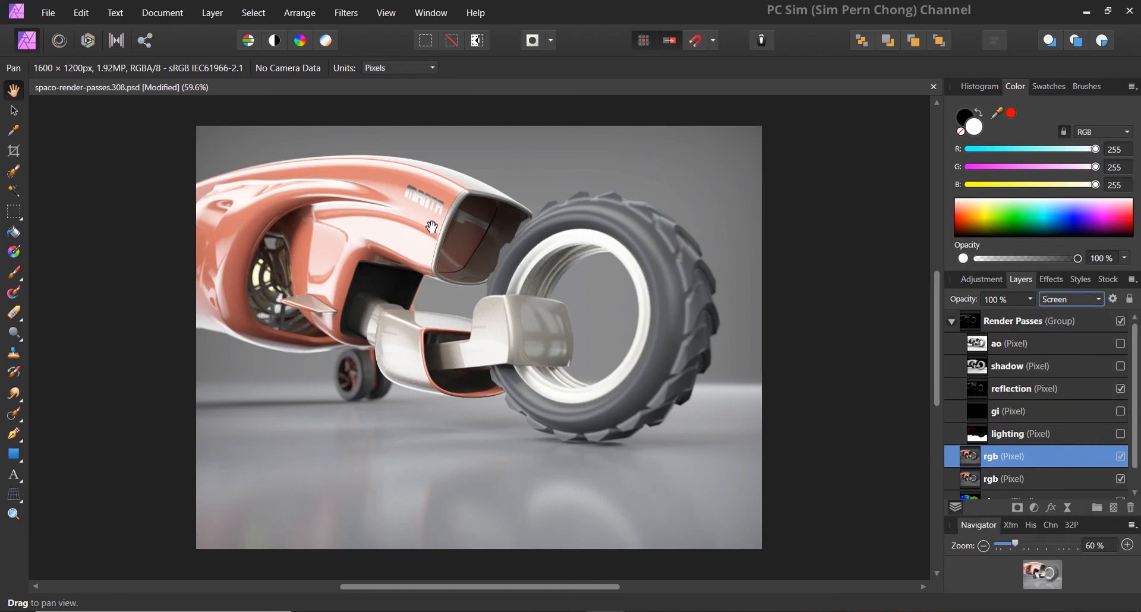
Lower the opacity of the upper rgb layer to 57%
left_click(1030, 301)
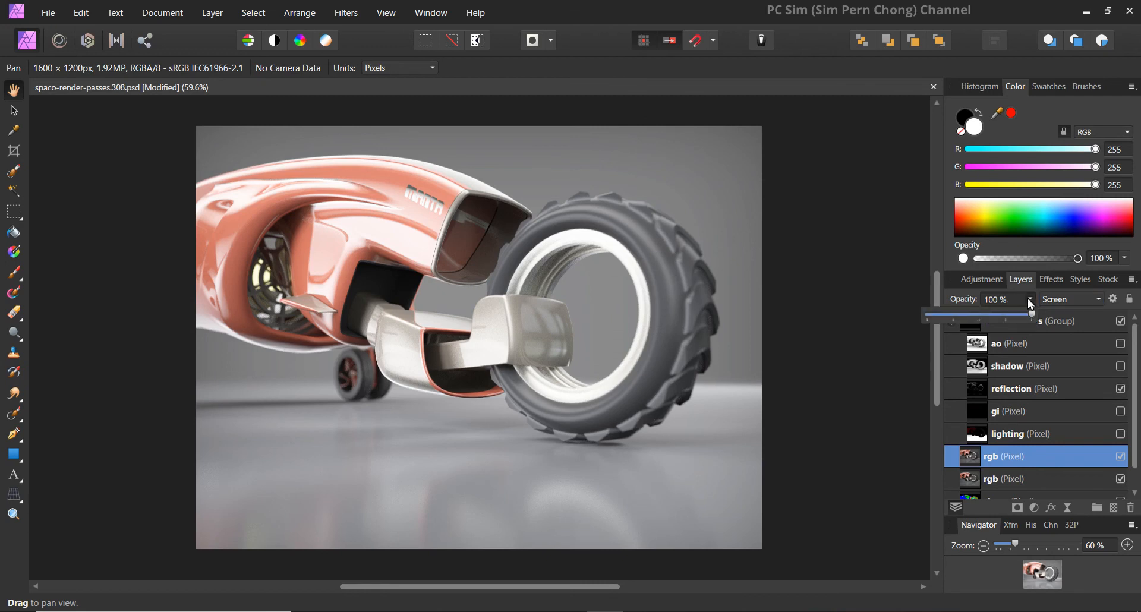
left_click_drag(1032, 318, 989, 328)
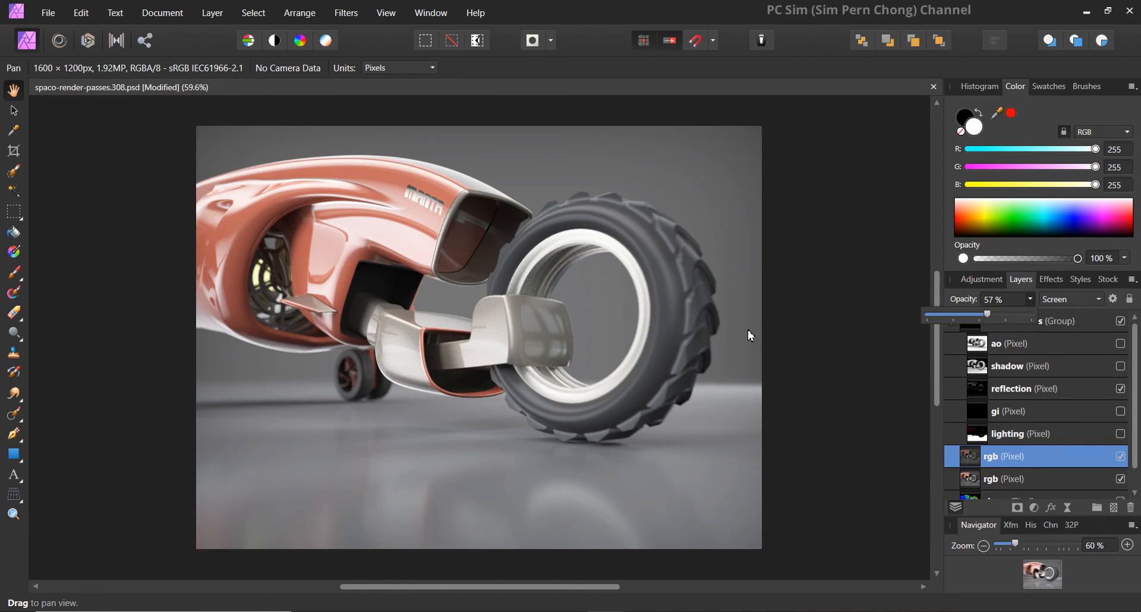
left_click(797, 336)
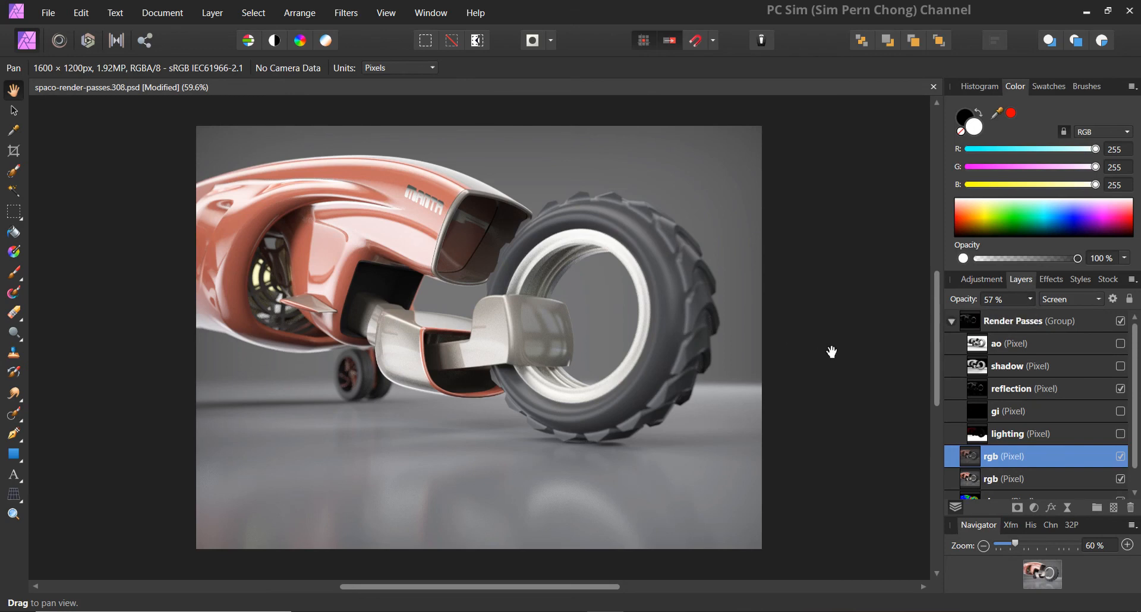